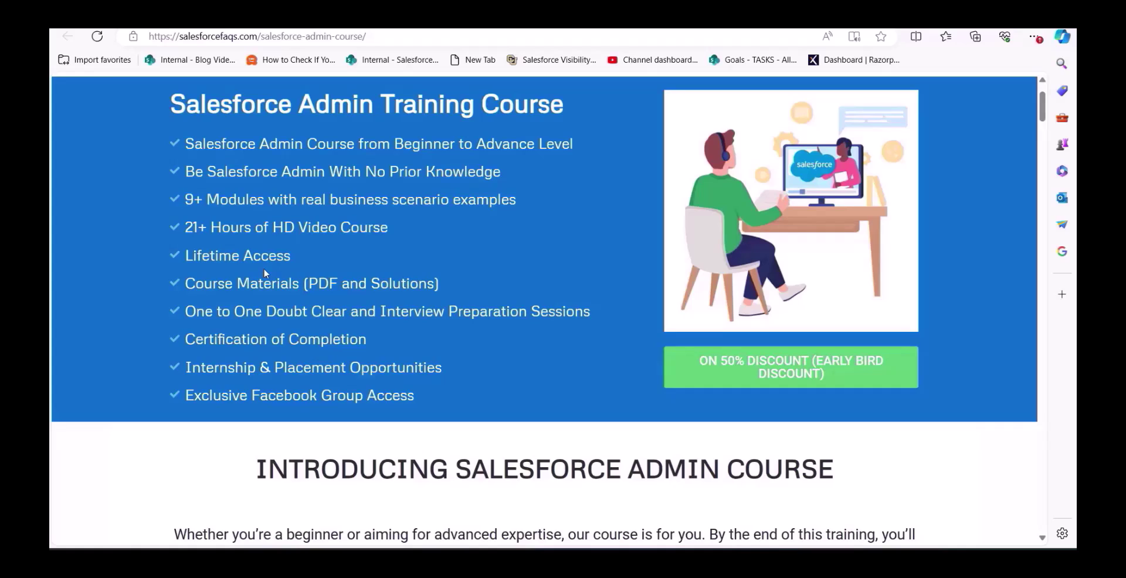
# Scroll through the admin course modules and pricing down to the Join Salesforce Admin Course section
pyautogui.scroll(-15, 264, 273)
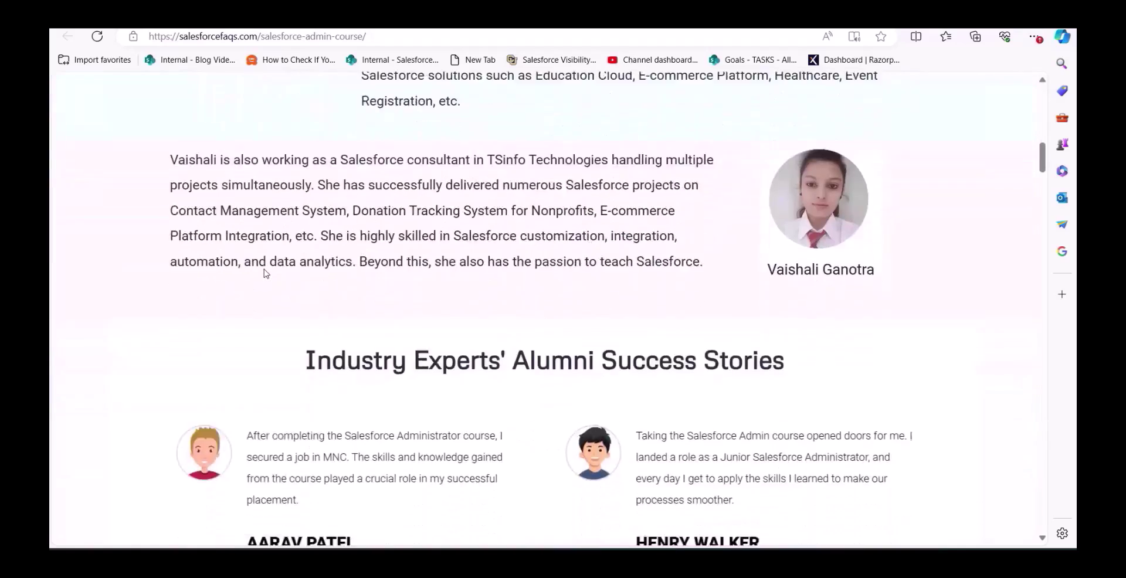
pyautogui.scroll(-1, 265, 273)
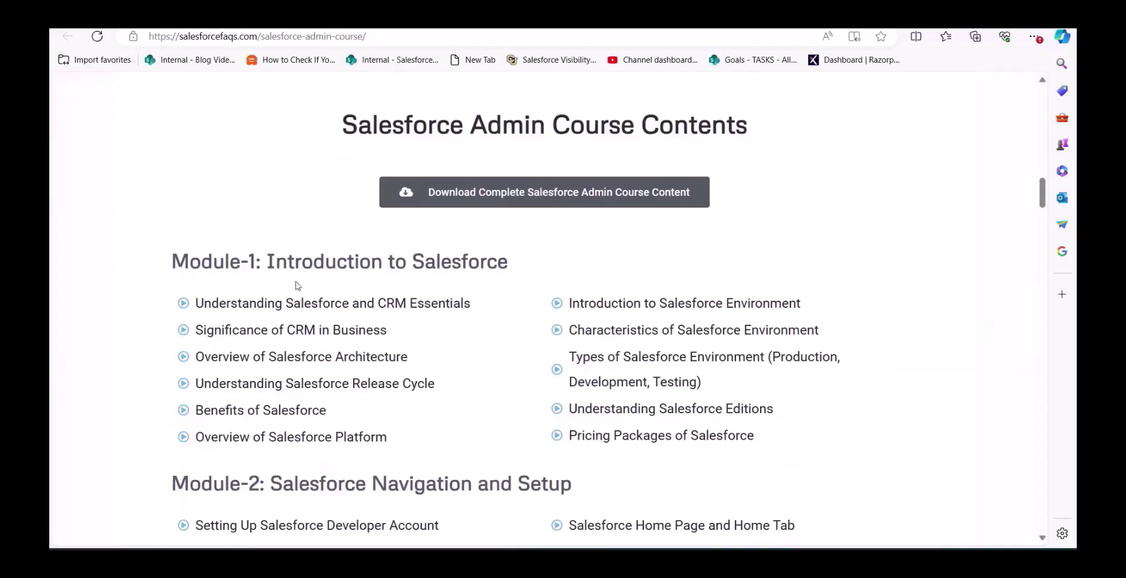
pyautogui.scroll(-2, 250, 321)
pyautogui.scroll(-20, 250, 321)
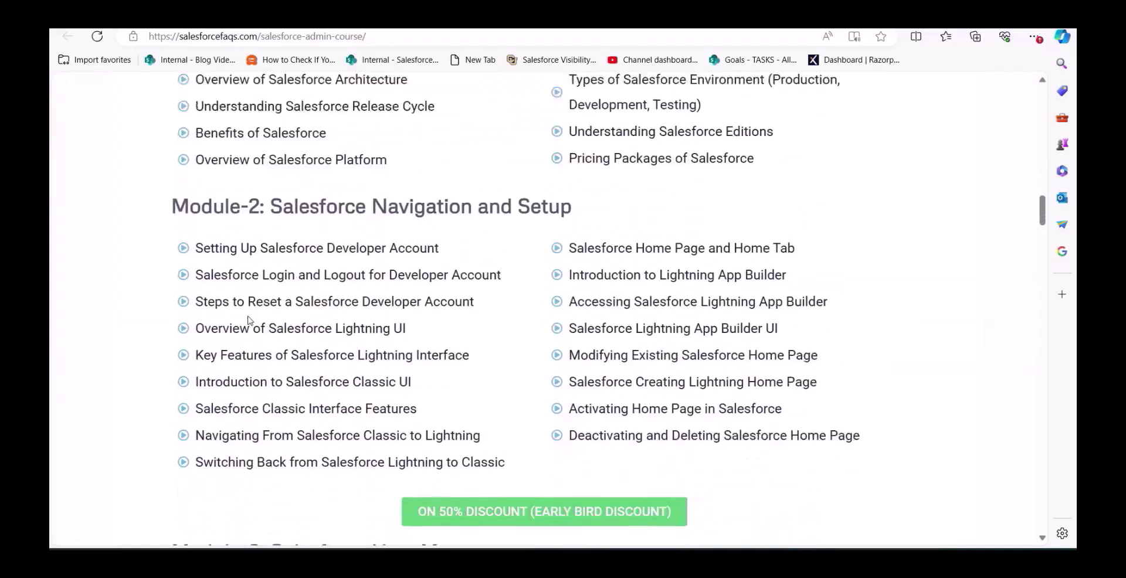
pyautogui.scroll(-20, 251, 321)
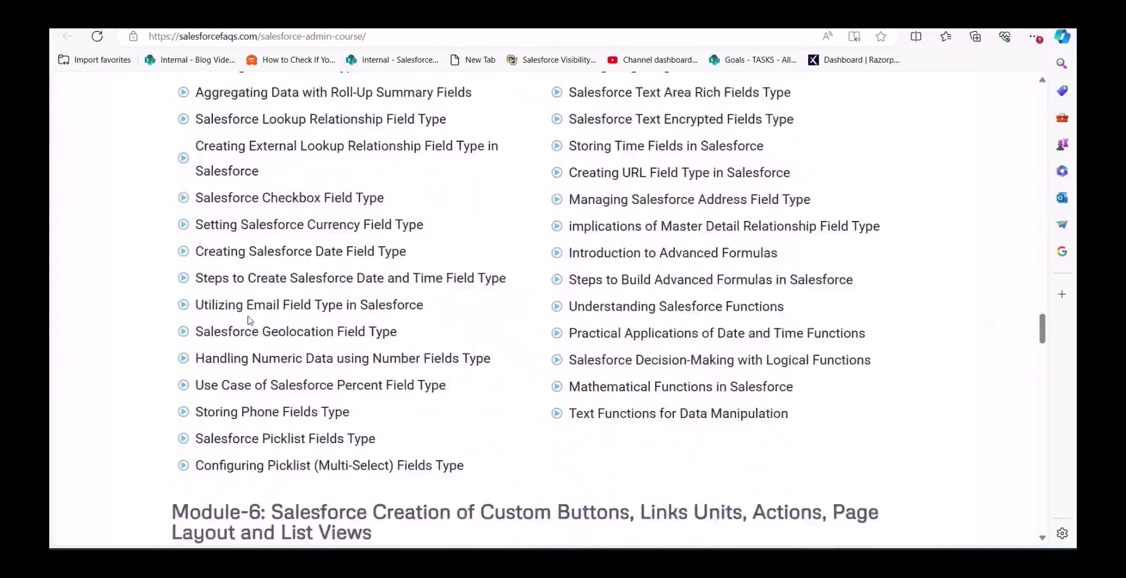
pyautogui.scroll(-6, 250, 321)
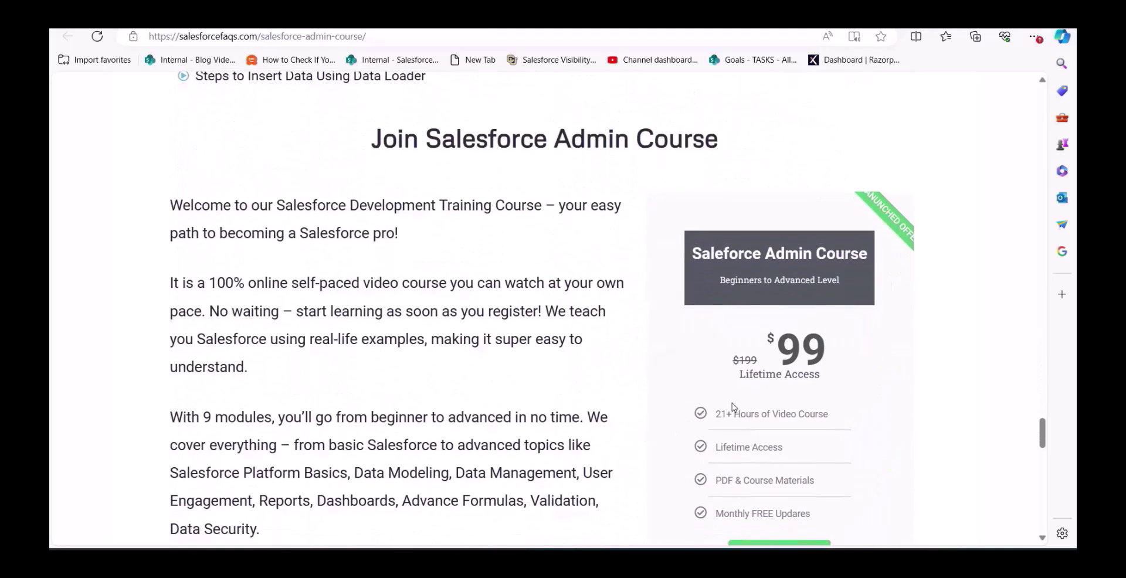
pyautogui.scroll(1, 732, 406)
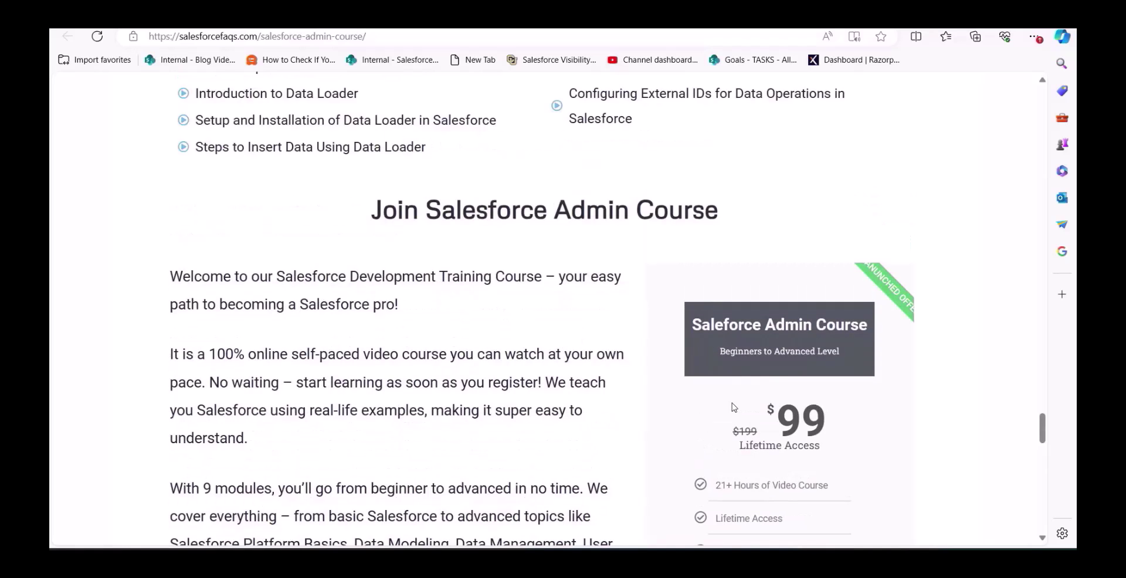
pyautogui.scroll(-1, 732, 406)
pyautogui.scroll(2, 719, 364)
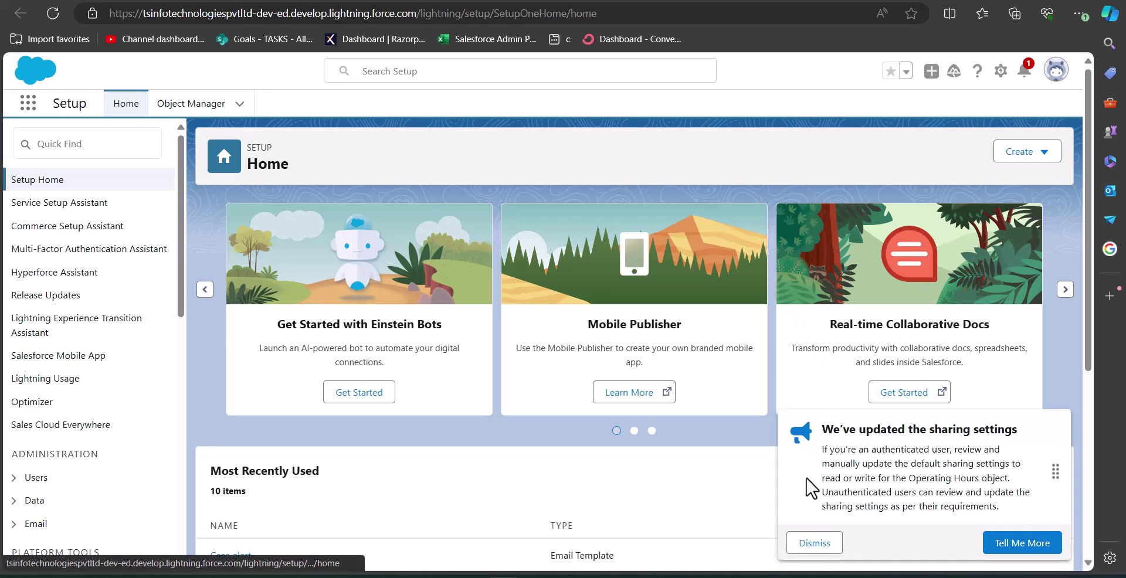
# Dismiss the sharing-settings notice and open Lightning App Builder through a 'Lightning app' Quick Find search
pyautogui.click(815, 544)
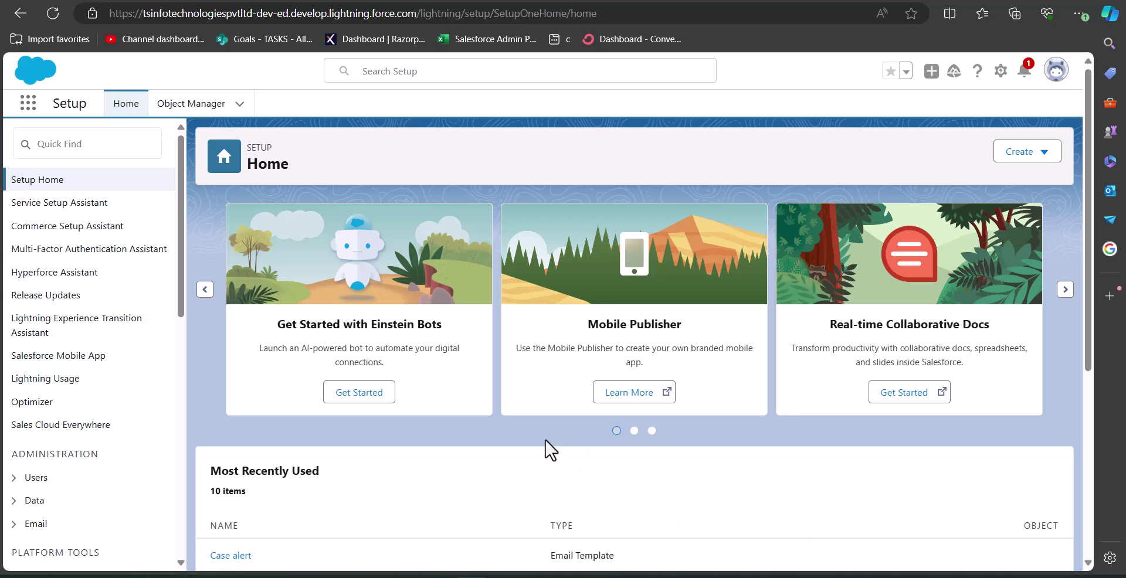
pyautogui.click(78, 147)
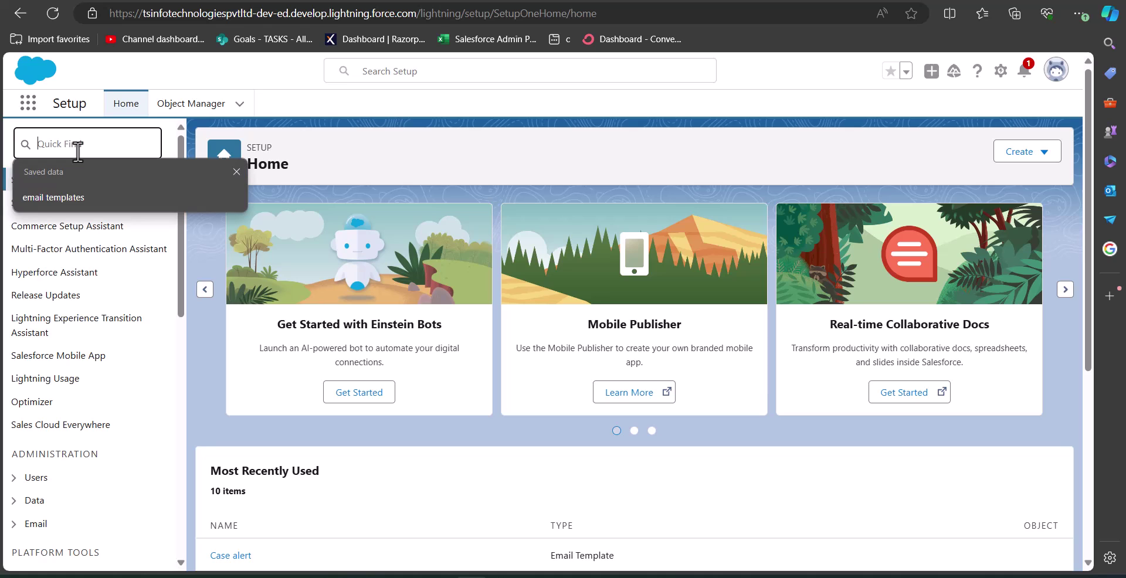
pyautogui.write('Lightning app')
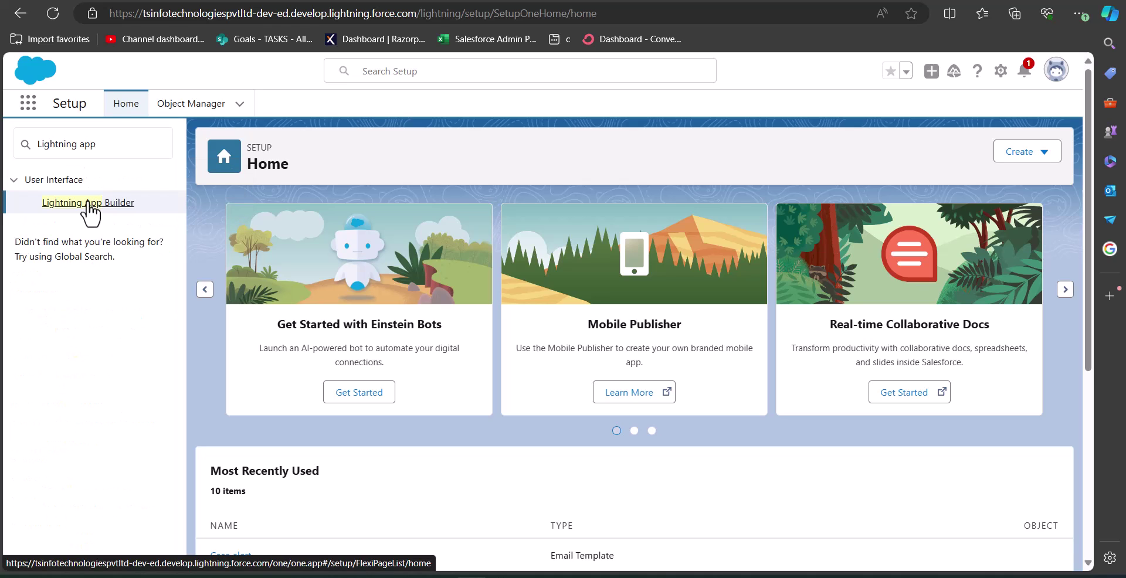
pyautogui.click(91, 203)
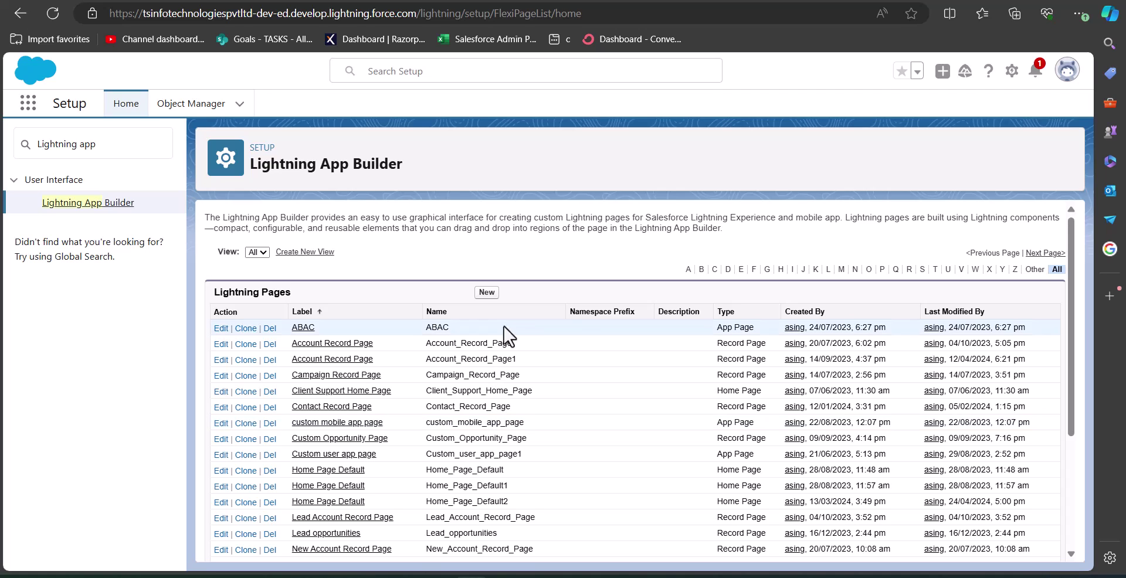
# Create an App Page labelled 'Customer Support page' using the Header and Right Sidebar template
pyautogui.click(489, 292)
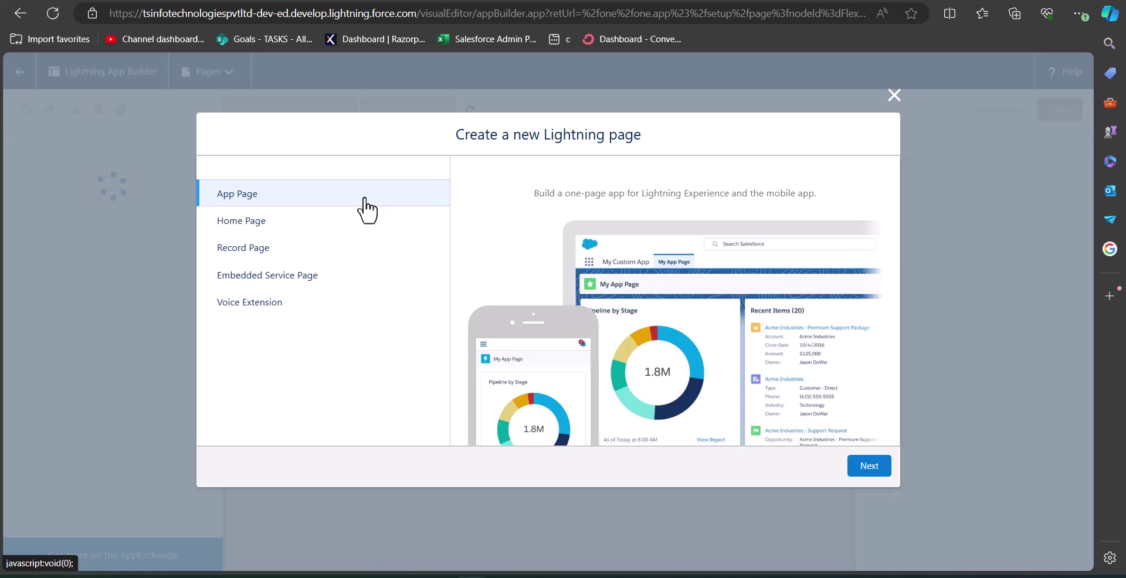
pyautogui.click(871, 472)
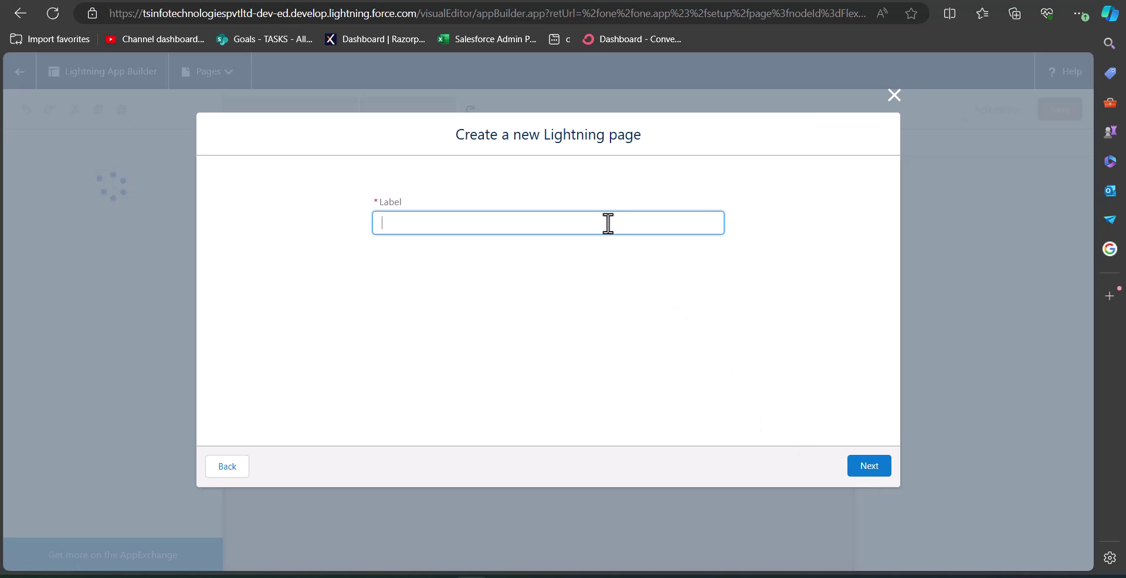
pyautogui.write('Customer Support page')
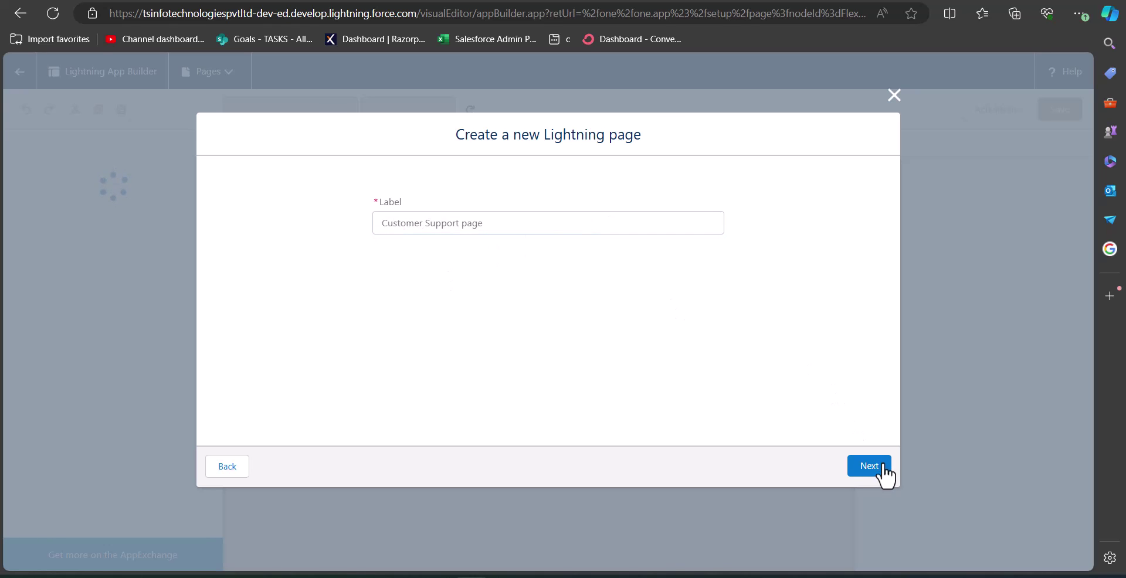
pyautogui.click(874, 469)
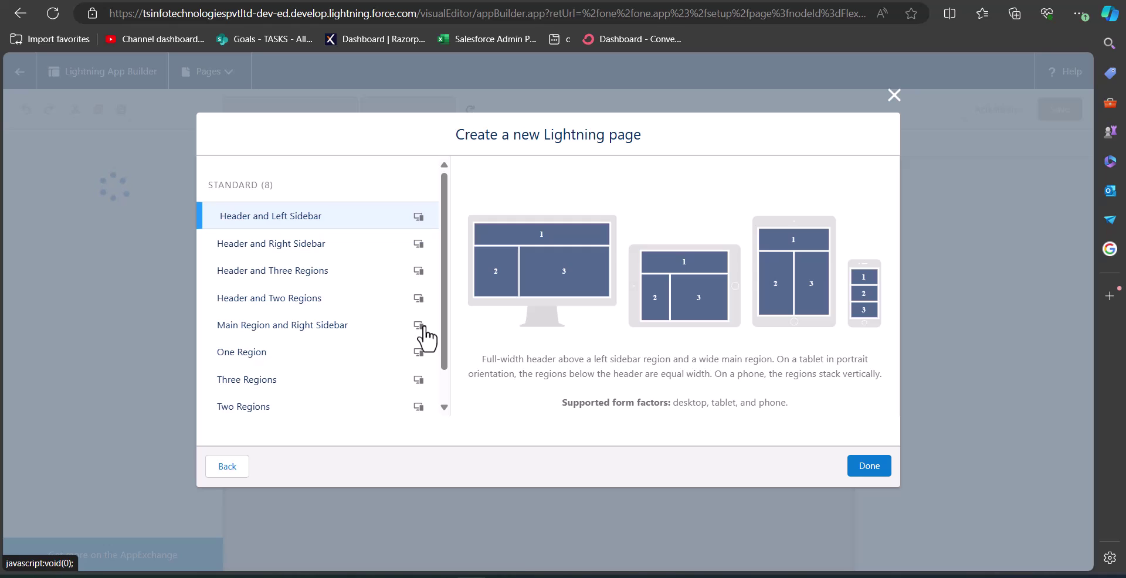
pyautogui.click(306, 257)
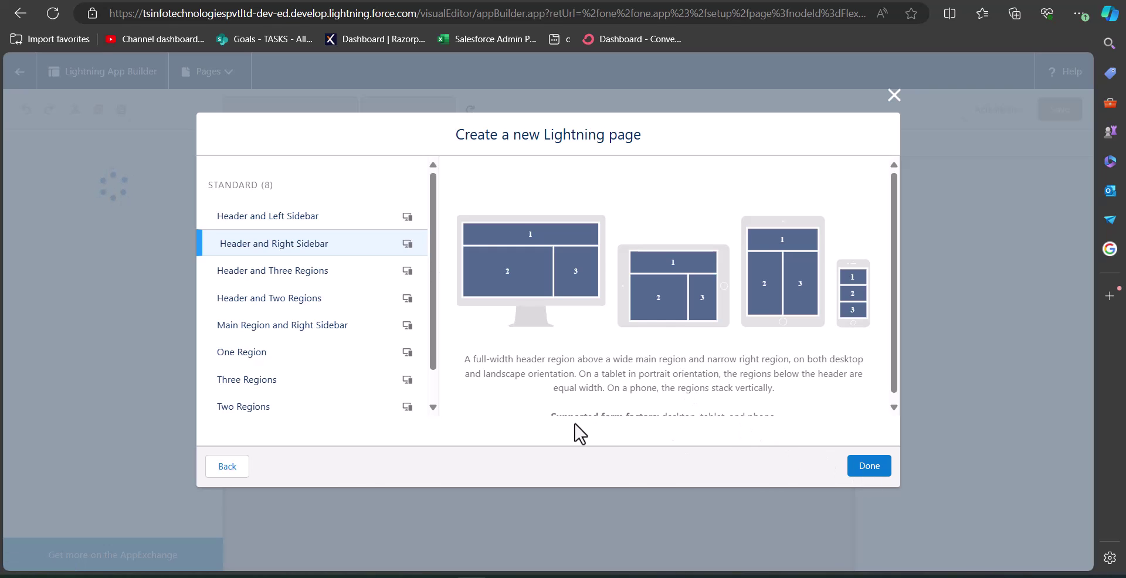
pyautogui.click(869, 467)
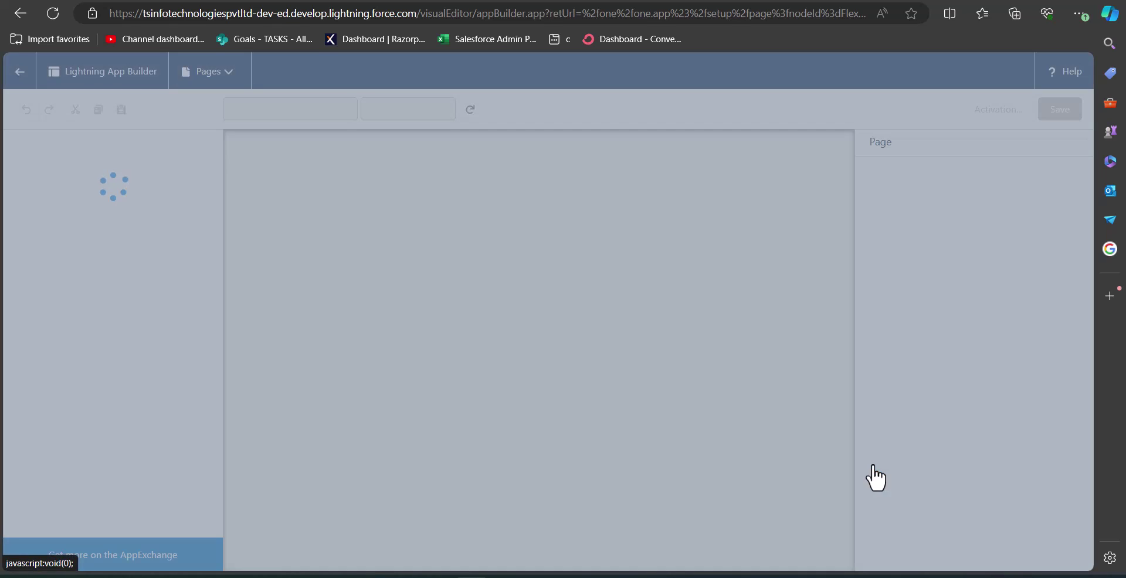
# Drag components into the page regions, discarding Campaign Marketplace and adding CRM Analytics Collection to the main region
pyautogui.click(441, 256)
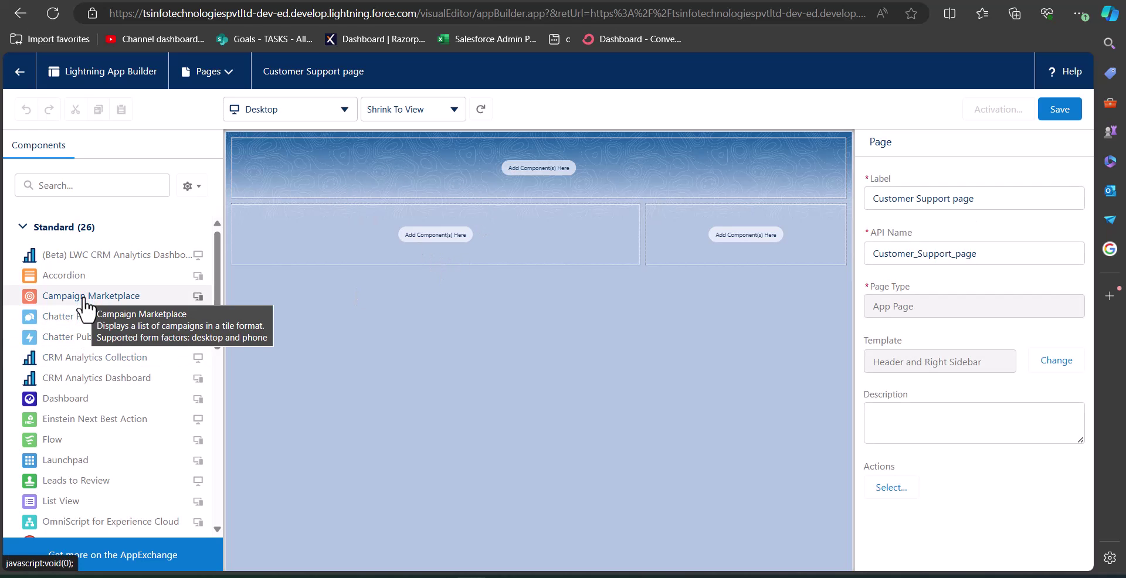
pyautogui.moveTo(216, 279); pyautogui.dragTo(216, 286)
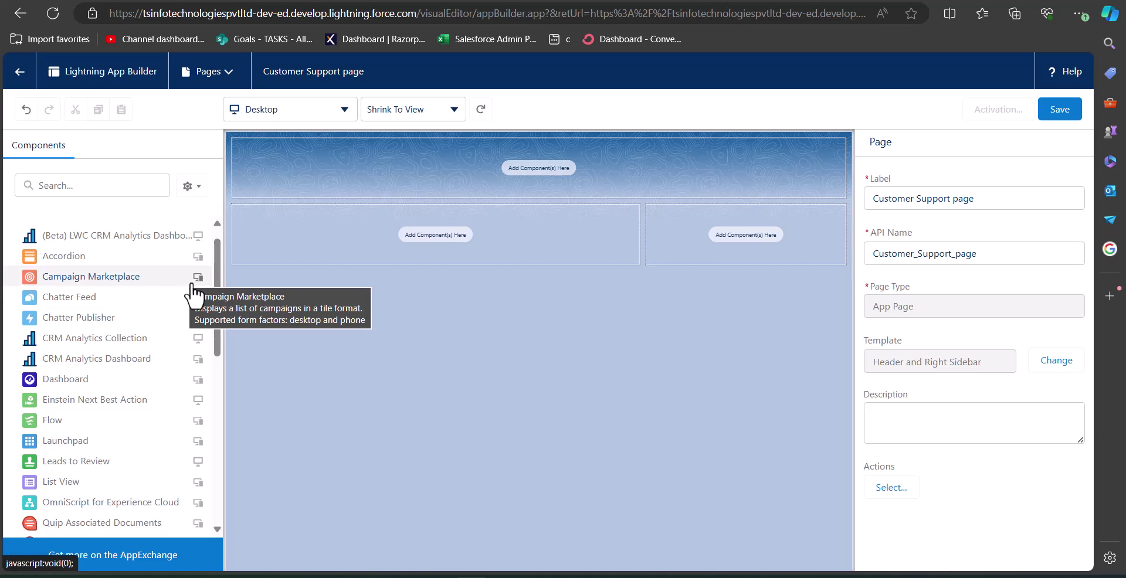
pyautogui.moveTo(129, 287); pyautogui.dragTo(346, 173)
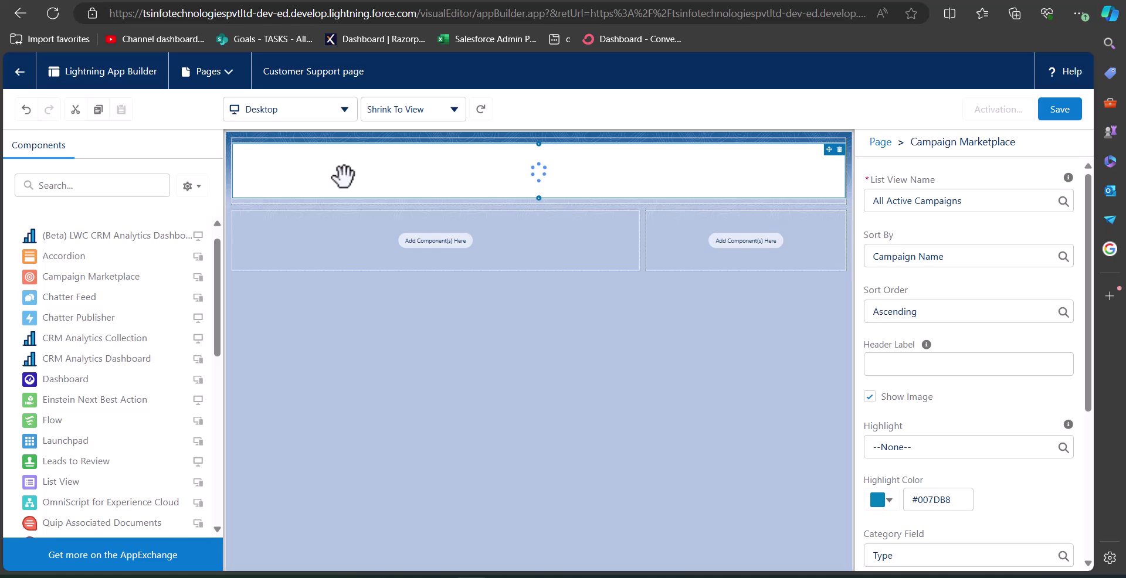
pyautogui.press('Delete')
pyautogui.moveTo(52, 340); pyautogui.dragTo(319, 178)
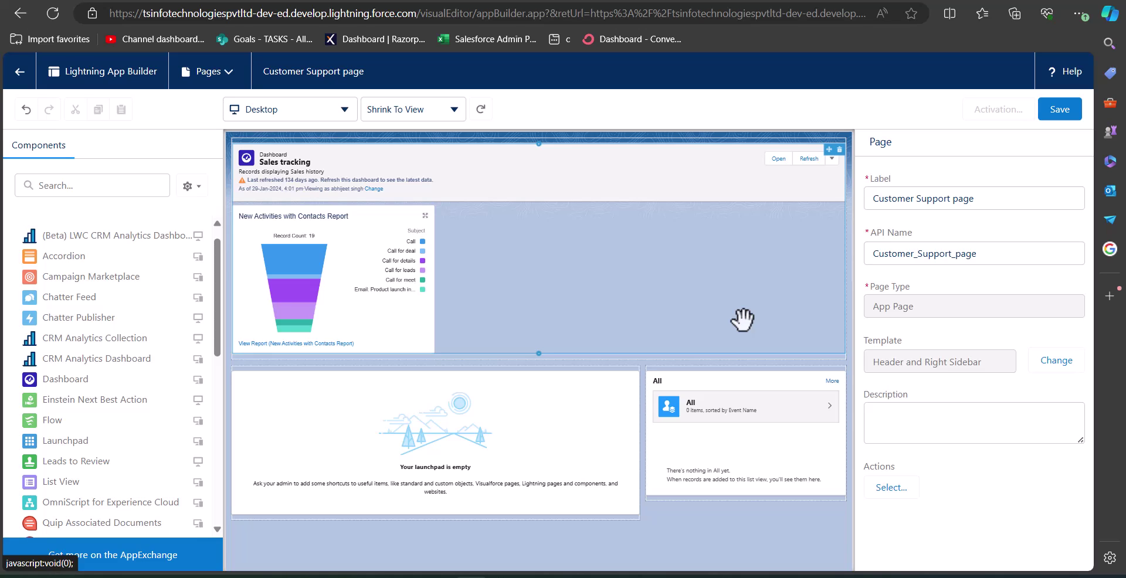
# Add a visibility filter to the Sales tracking dashboard on the User > Email field
pyautogui.click(691, 272)
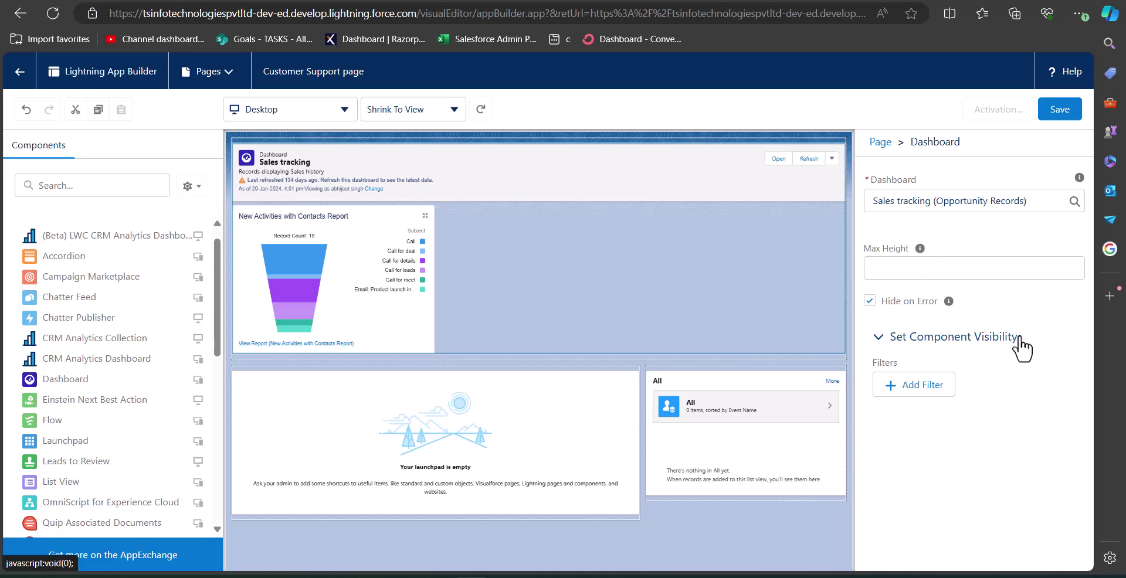
pyautogui.click(896, 387)
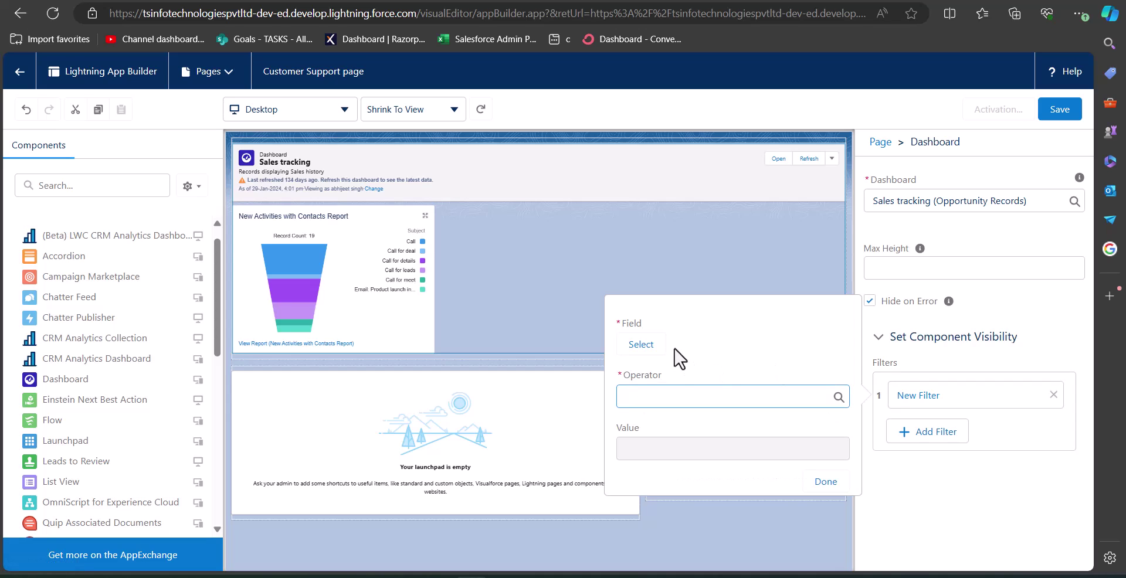
pyautogui.click(645, 359)
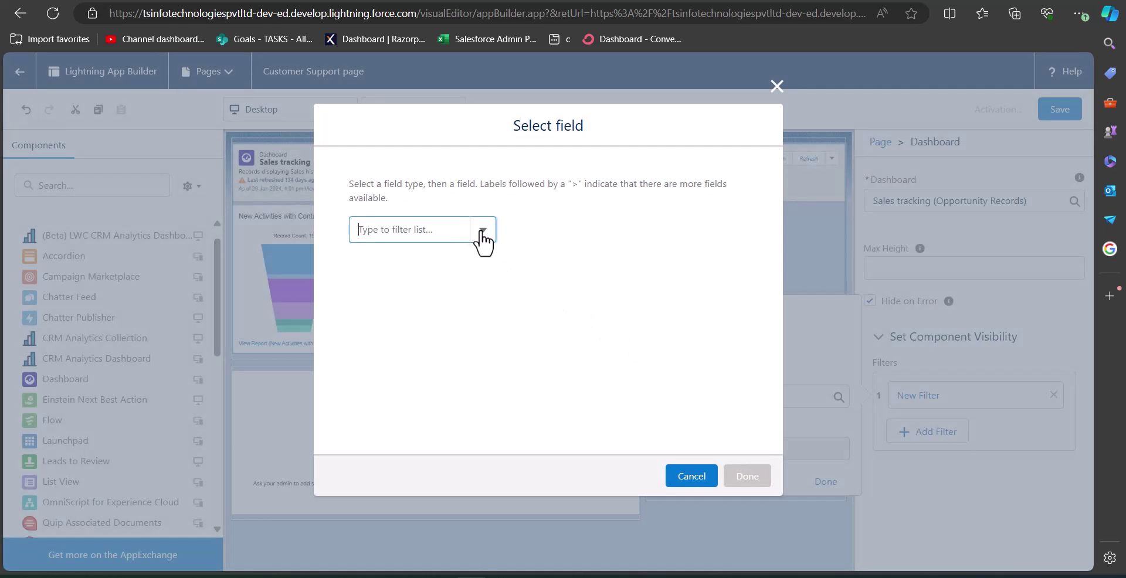
pyautogui.click(482, 233)
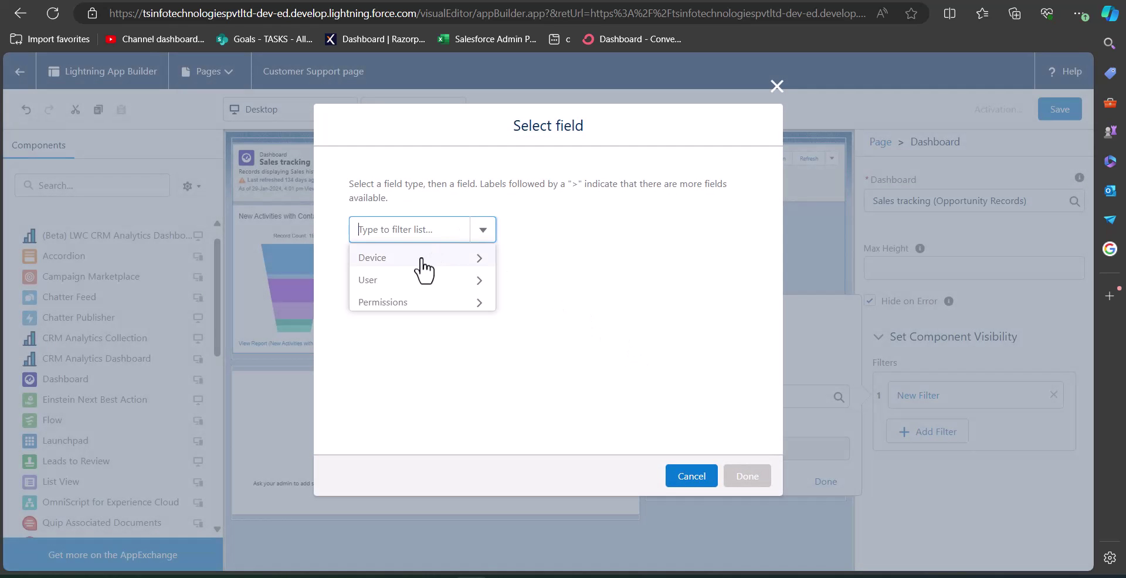
pyautogui.click(405, 281)
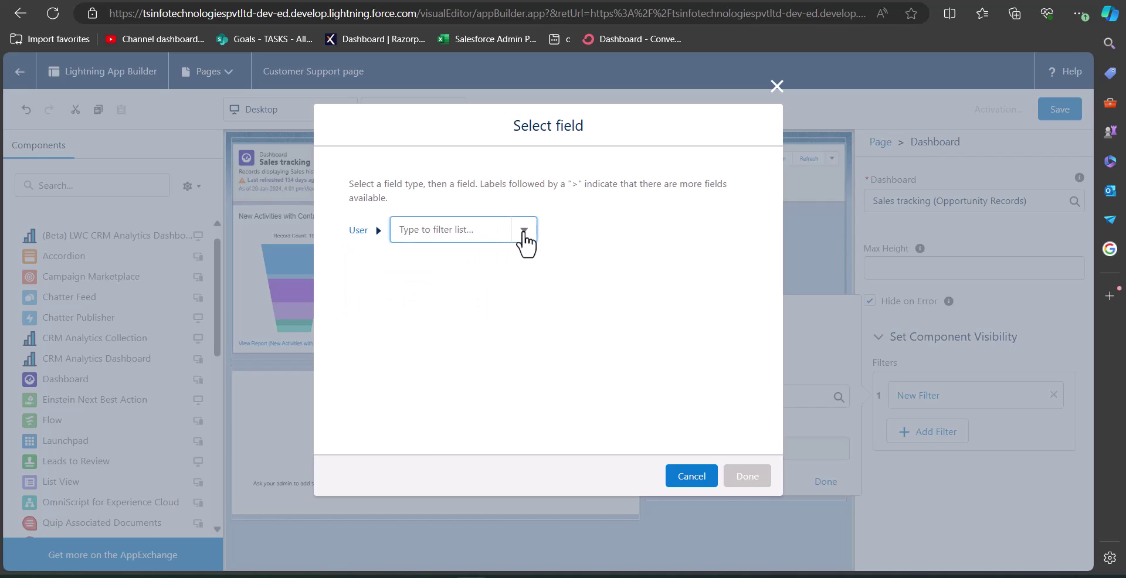
pyautogui.click(523, 234)
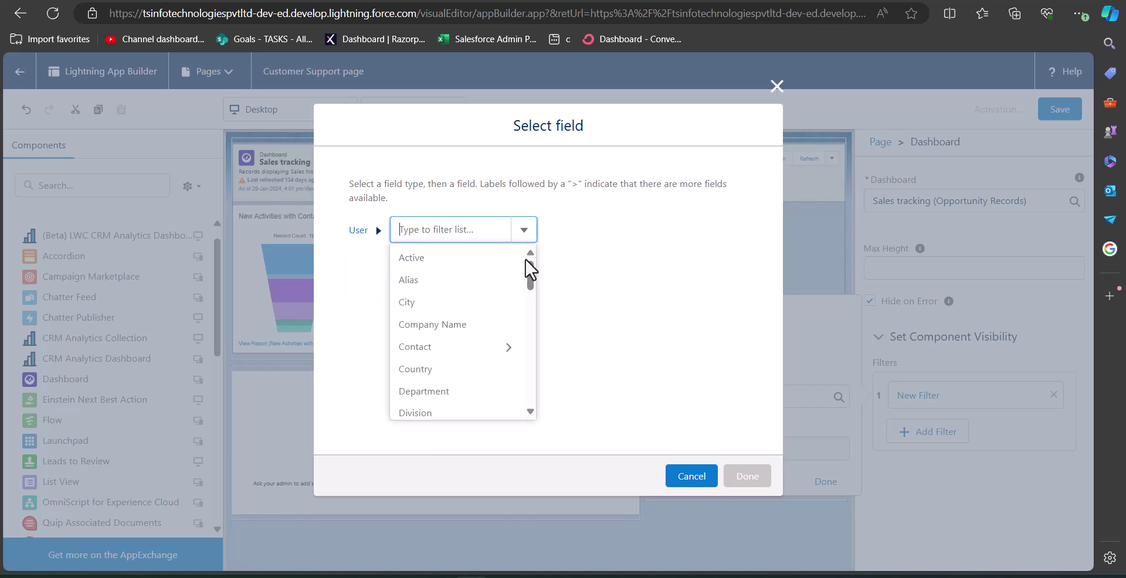
pyautogui.moveTo(532, 273); pyautogui.dragTo(531, 292)
pyautogui.click(473, 315)
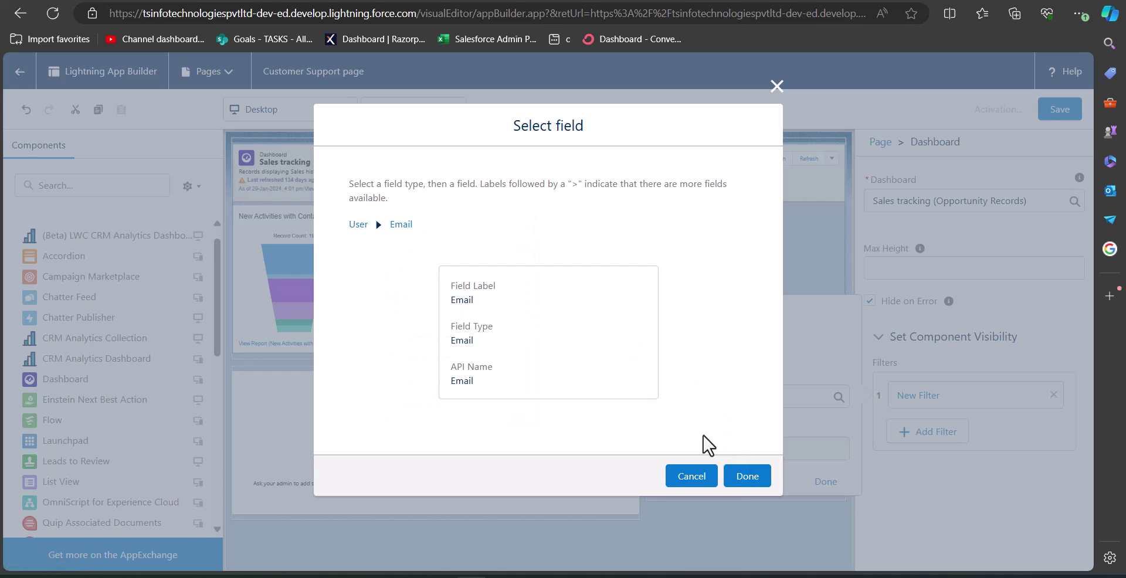
pyautogui.click(741, 478)
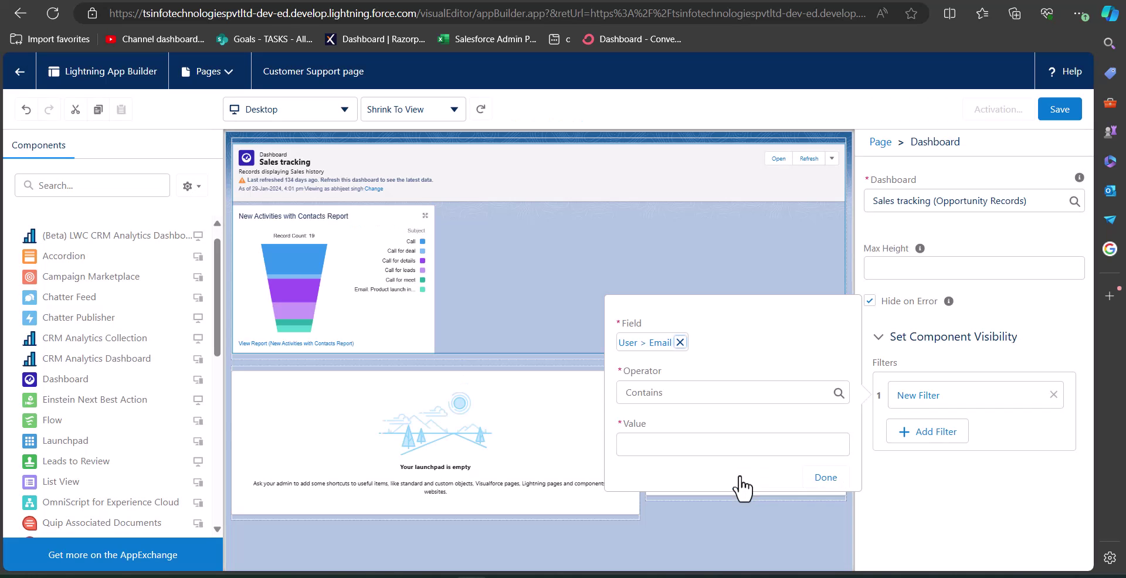
# Set the filter operator to Equal, enter the user's e-mail address, and apply the filter
pyautogui.click(662, 393)
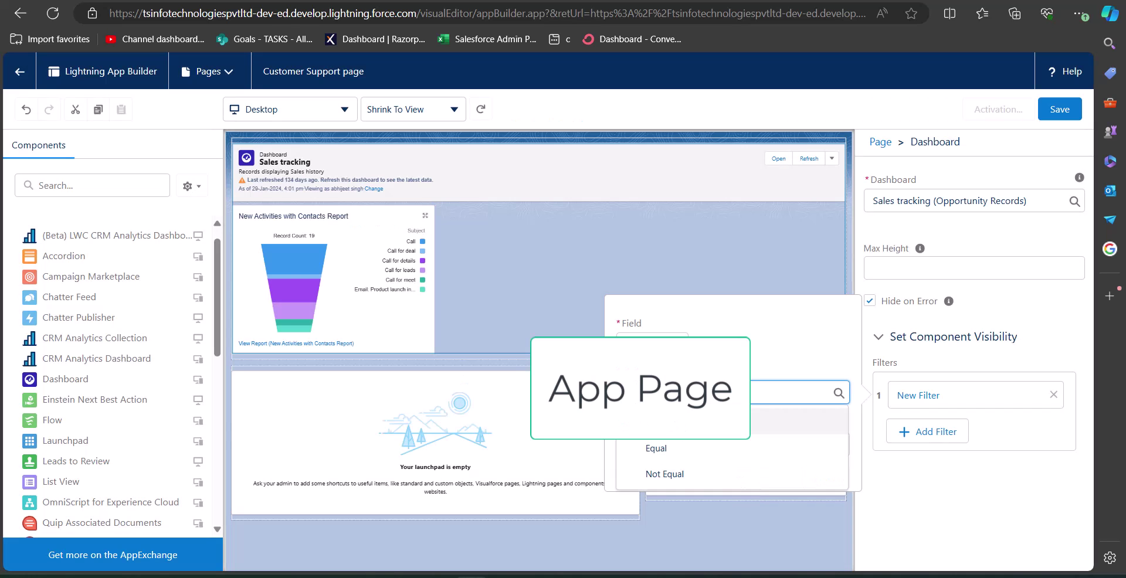
pyautogui.click(663, 448)
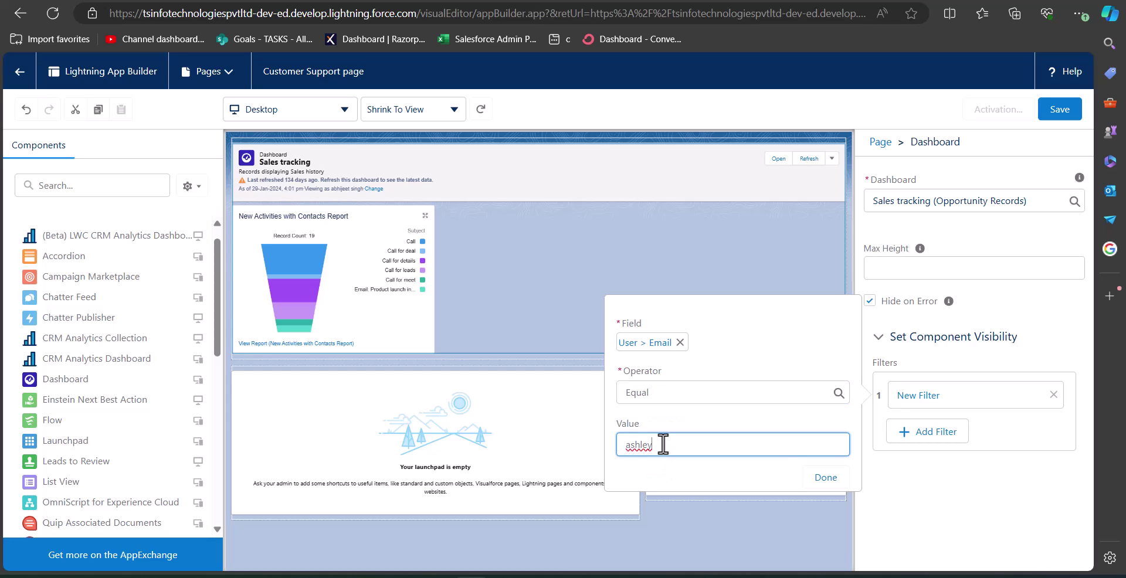
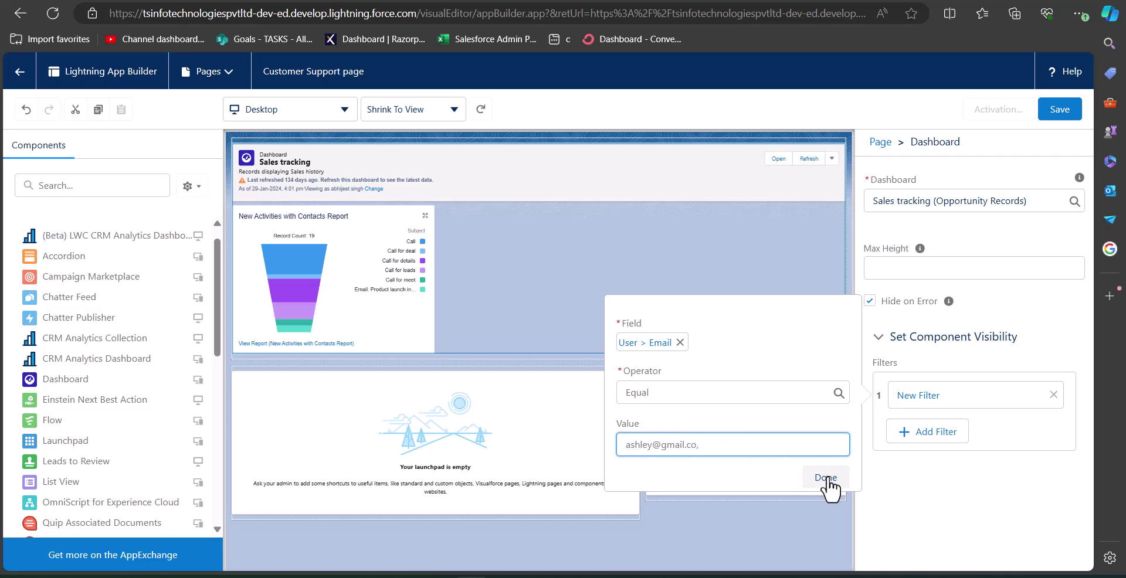
pyautogui.click(825, 478)
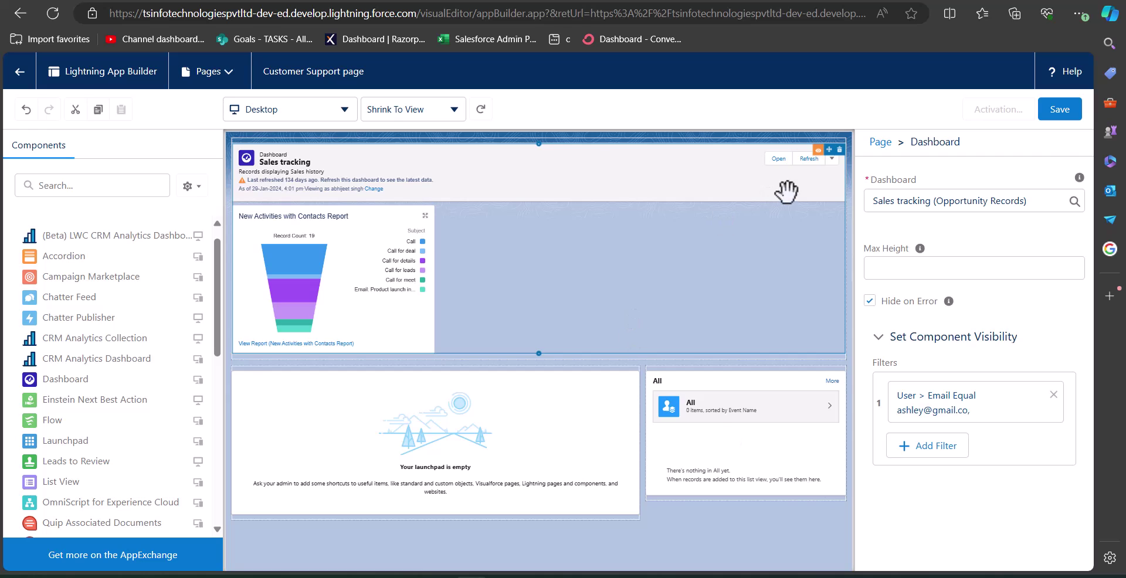
# Save the Customer Support page and start activating it with a handshake icon
pyautogui.click(1062, 111)
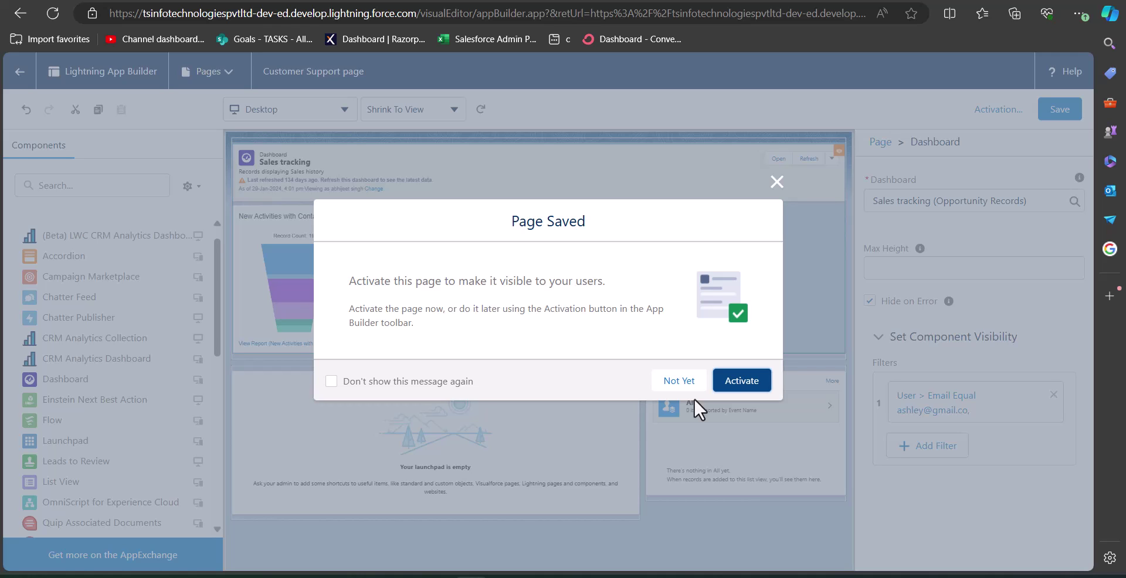
pyautogui.click(747, 382)
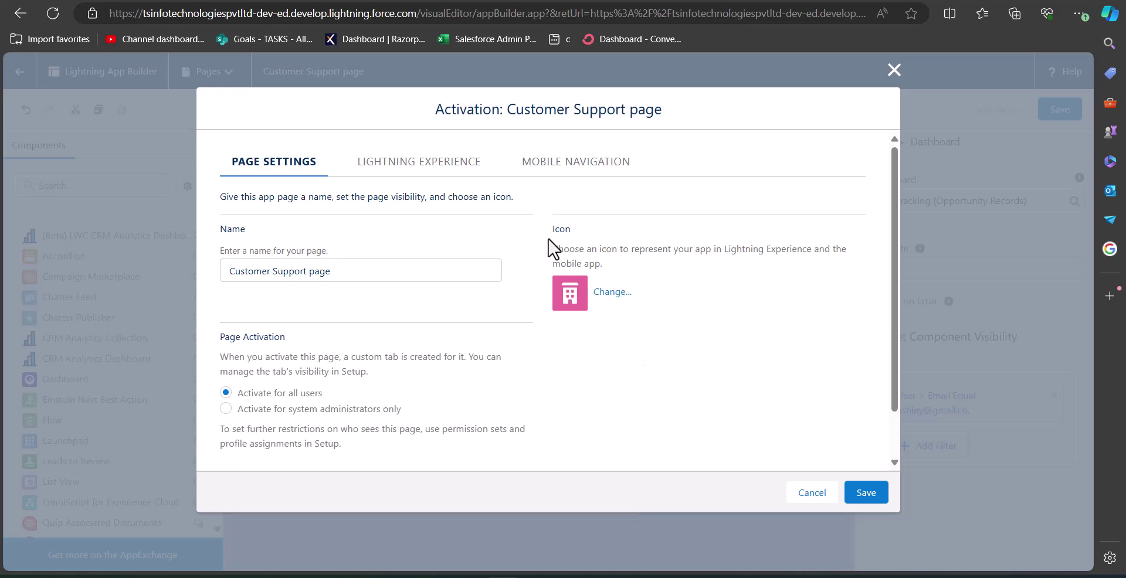
pyautogui.click(612, 292)
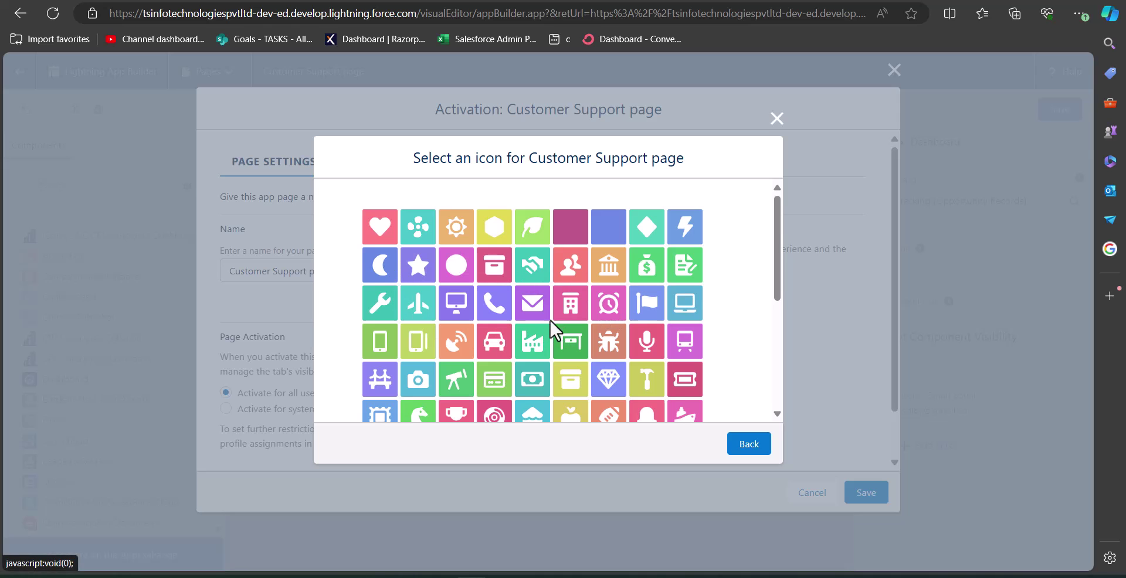
pyautogui.click(532, 280)
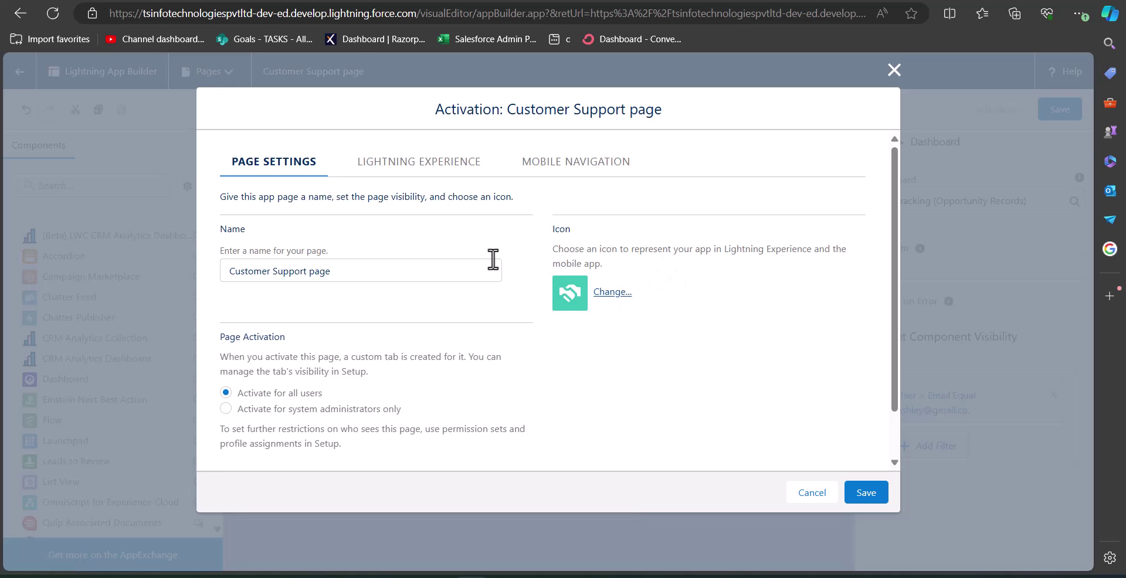
pyautogui.click(413, 172)
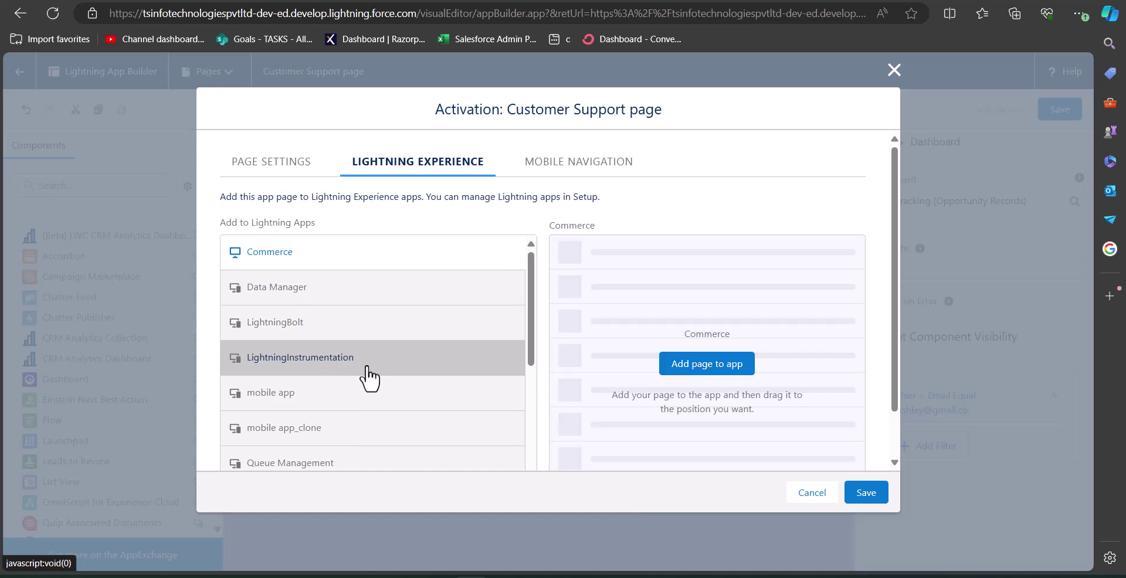
# Add the Customer Support page to Sales Tech App
pyautogui.moveTo(534, 304); pyautogui.dragTo(530, 398)
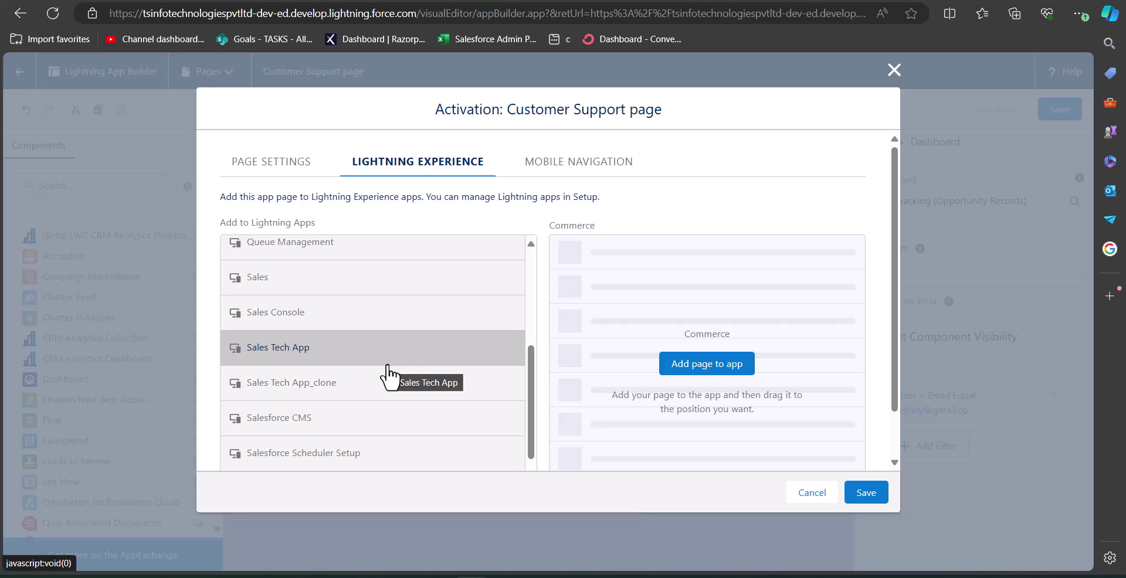
pyautogui.click(356, 355)
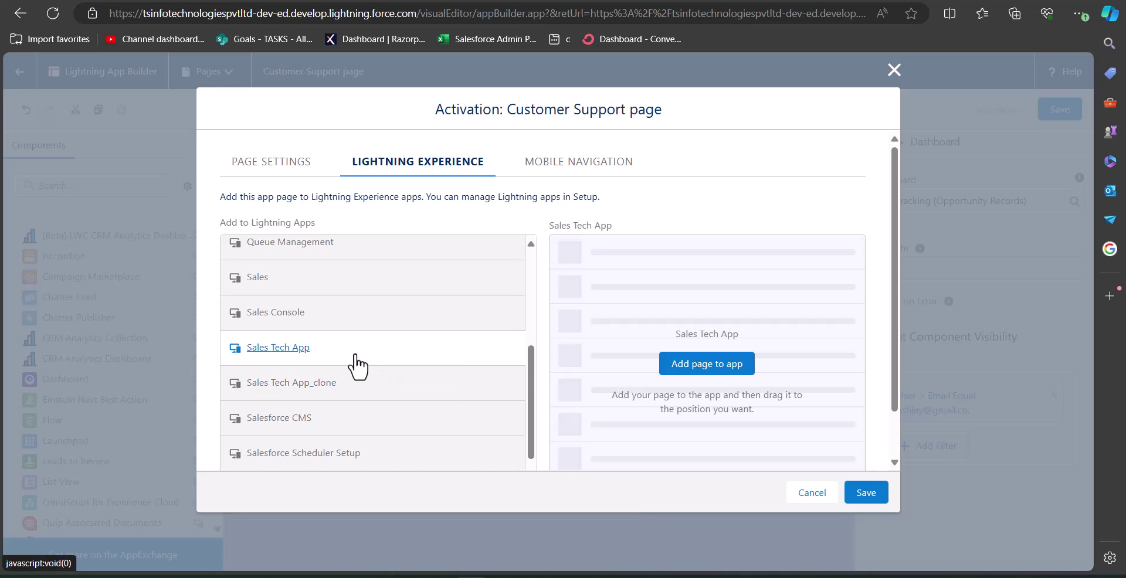
pyautogui.click(709, 370)
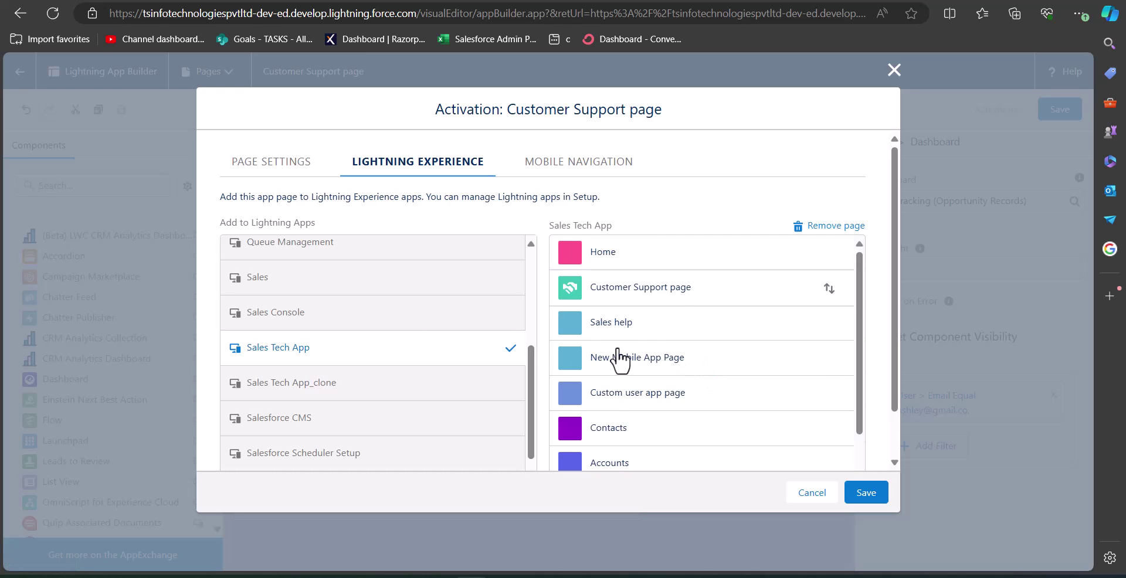
pyautogui.scroll(-1, 616, 359)
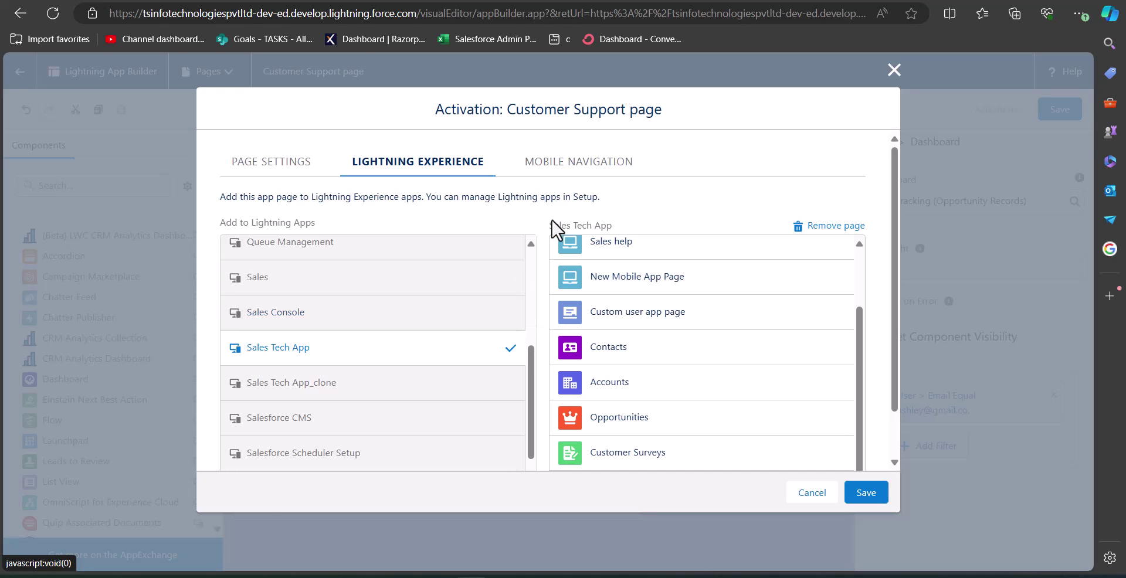
# Add the page to the Mobile Navigation menu and save the activation
pyautogui.click(580, 174)
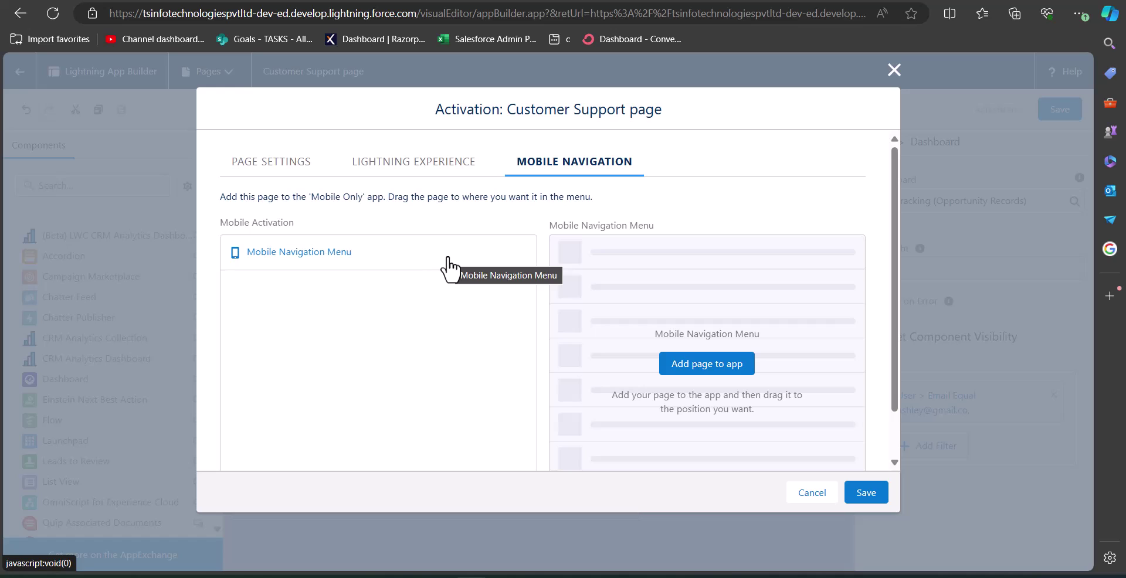
pyautogui.click(401, 258)
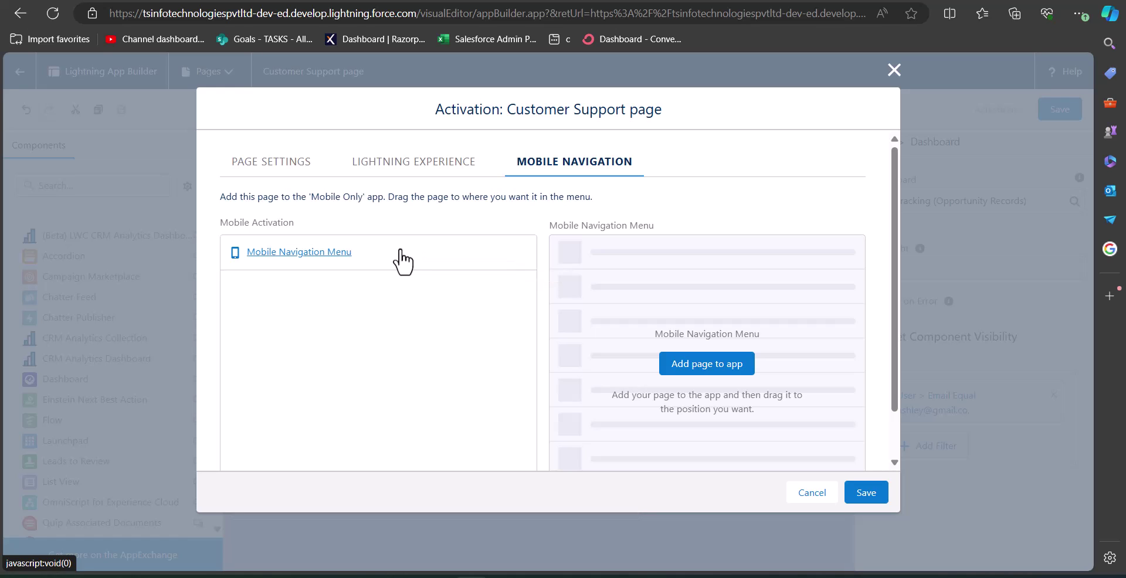
pyautogui.click(711, 375)
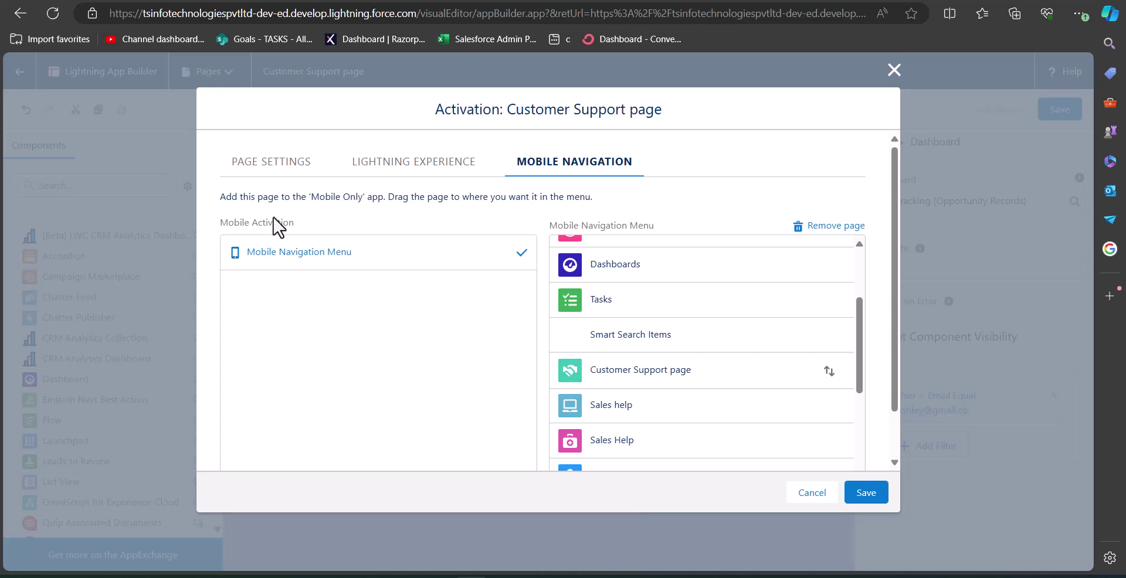
pyautogui.click(867, 492)
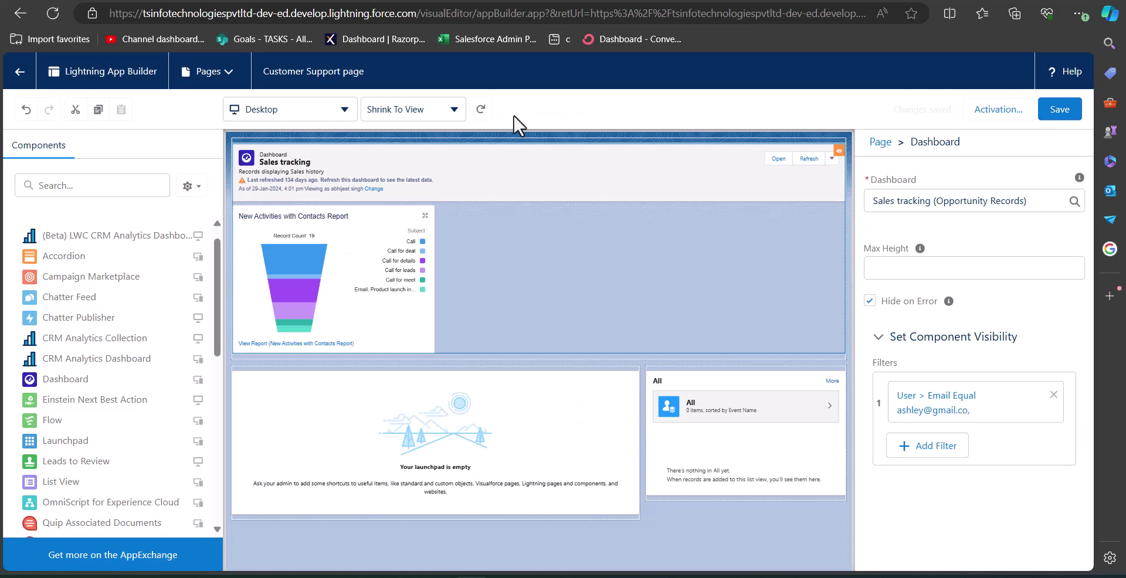
# Exit App Builder, switch to Sales Tech App via the App Launcher, and open Customer Support page
pyautogui.click(14, 82)
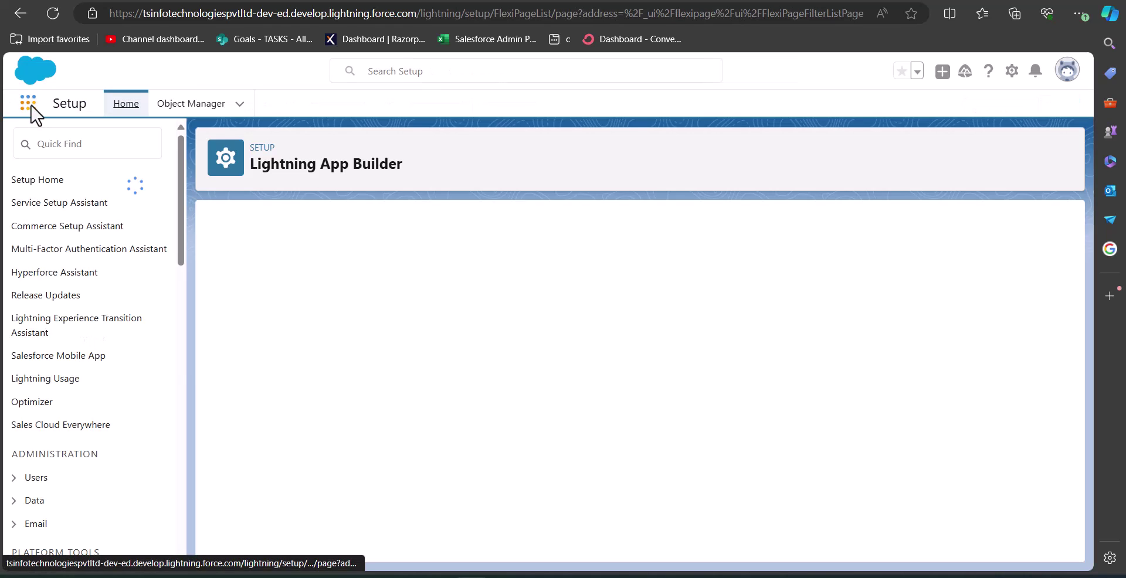
pyautogui.click(31, 106)
pyautogui.write('Sales')
pyautogui.click(96, 296)
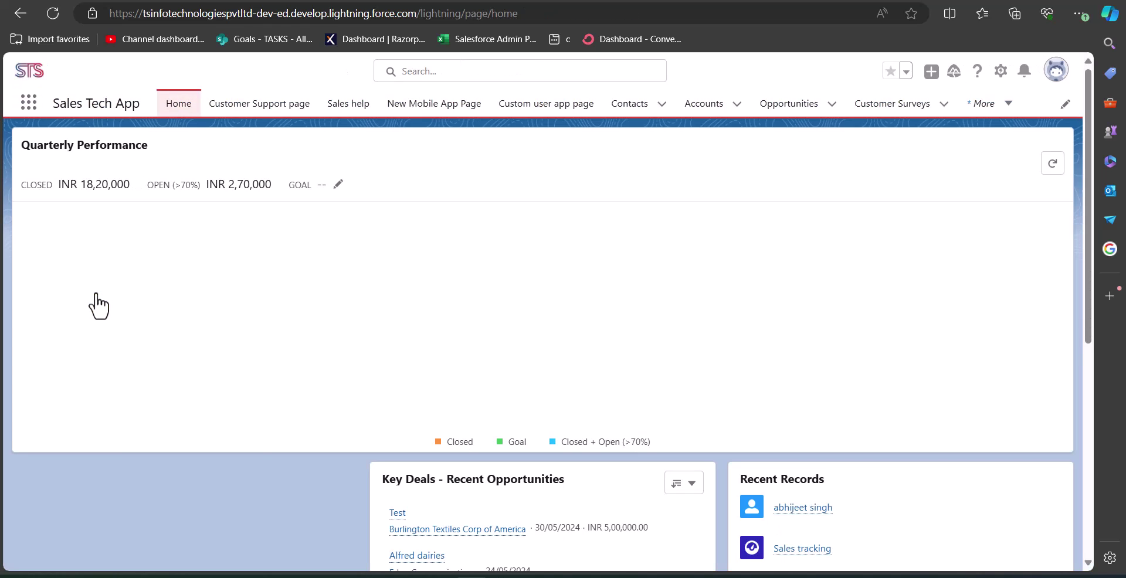
pyautogui.click(254, 116)
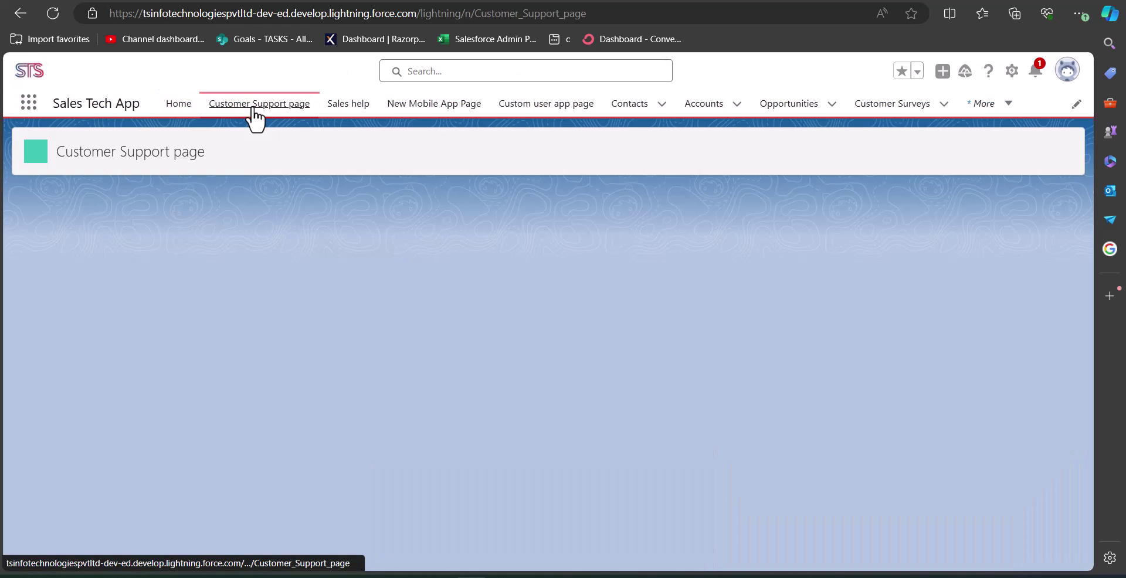